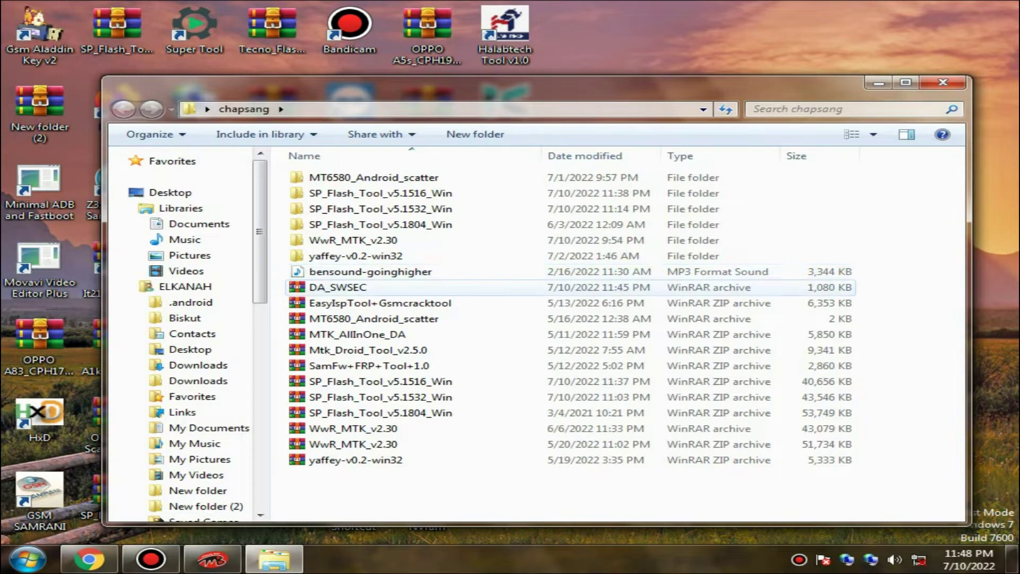
Extract the DA_SWSEC archive into its own folder inside chapsang and close the folder window.
{"action": "right_click", "coordinate": [383, 288]}
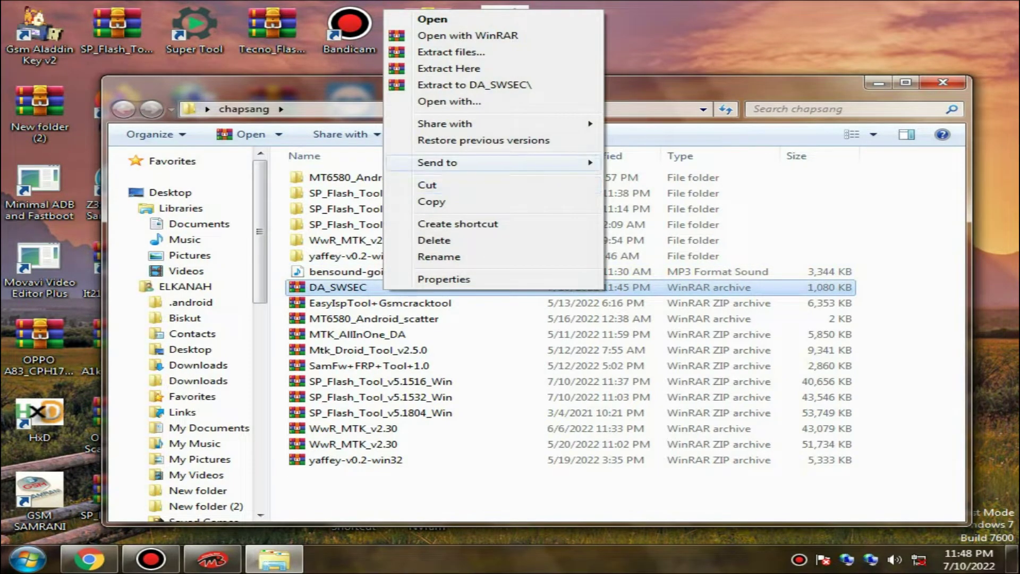
{"action": "left_click", "coordinate": [485, 51]}
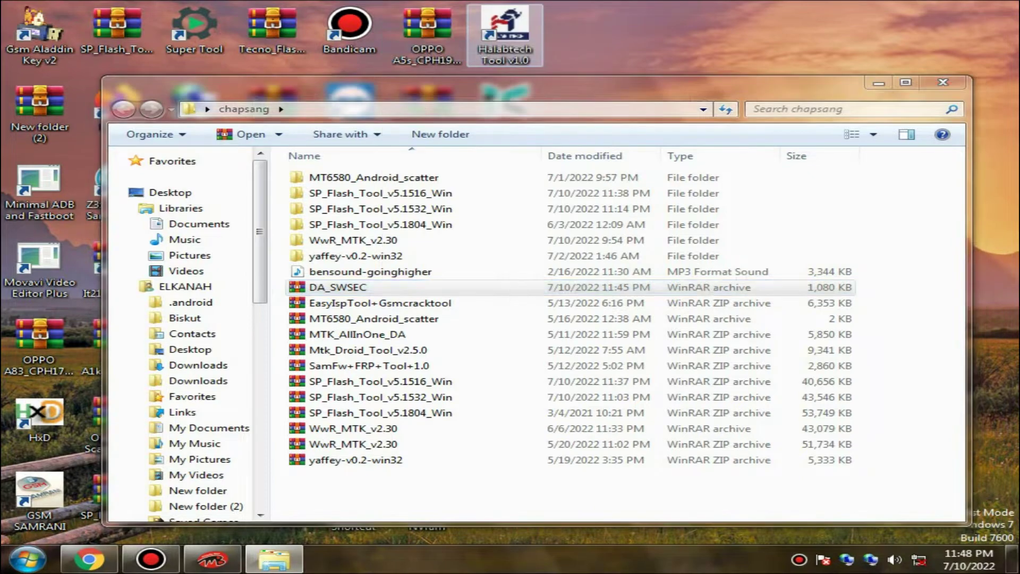
{"action": "left_click", "coordinate": [569, 431]}
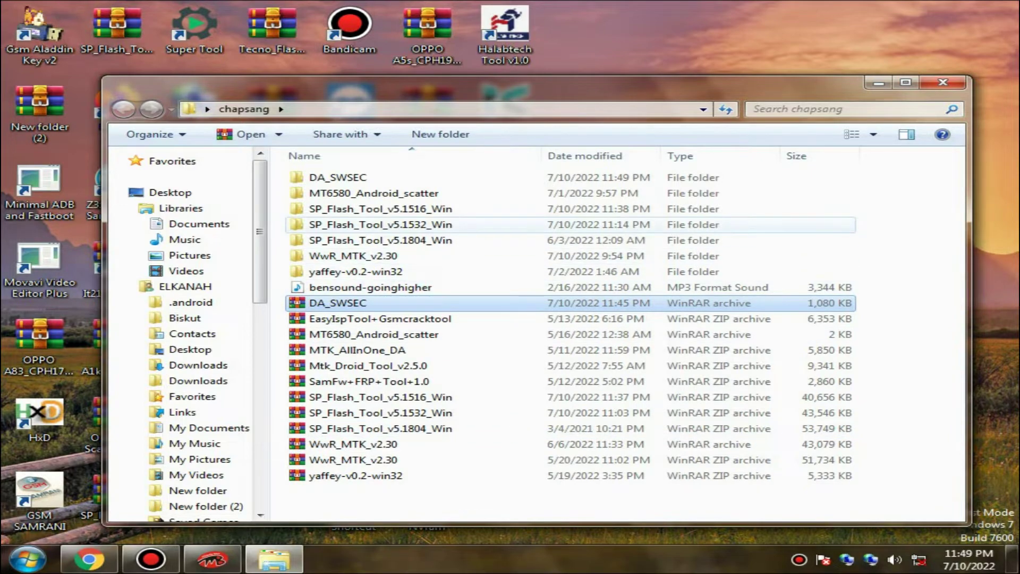
{"action": "left_click", "coordinate": [944, 82]}
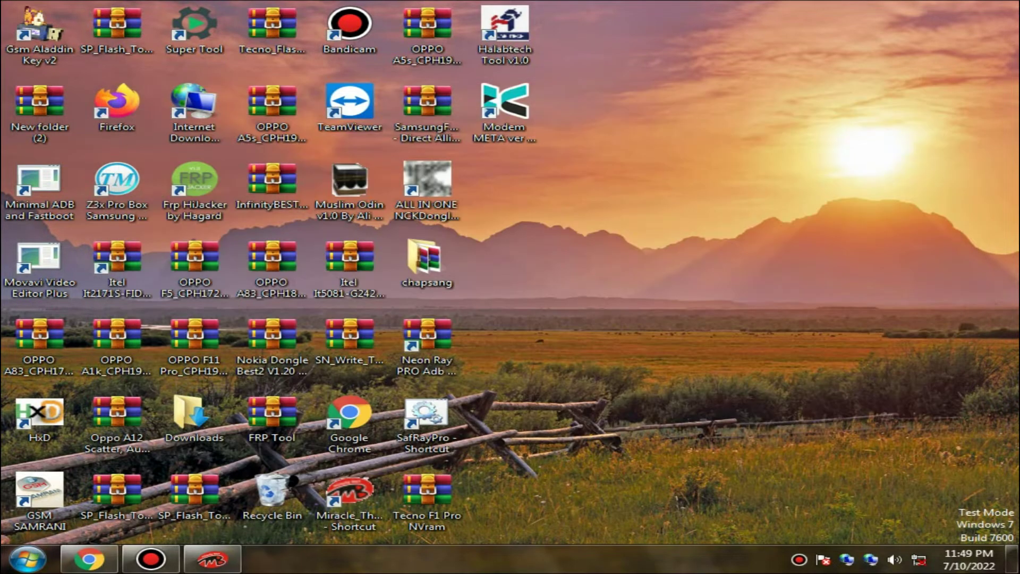
Switch to Miracle Box and enable a custom DA file for MTK, loading DA_SWSEC.bin from the desktop's chapsang/DA_SWSEC folder.
{"action": "left_click", "coordinate": [213, 559]}
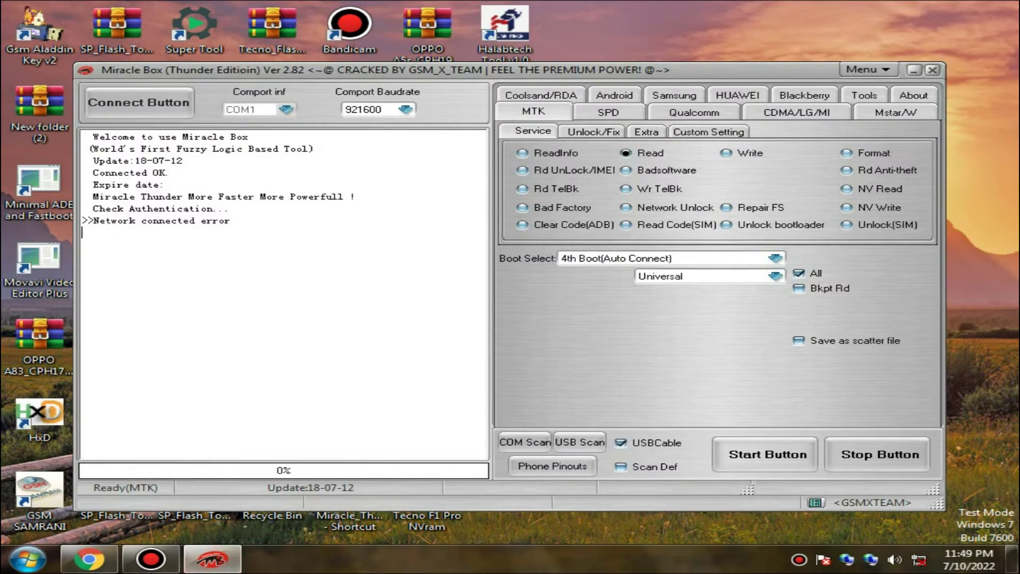
{"action": "left_click", "coordinate": [706, 132]}
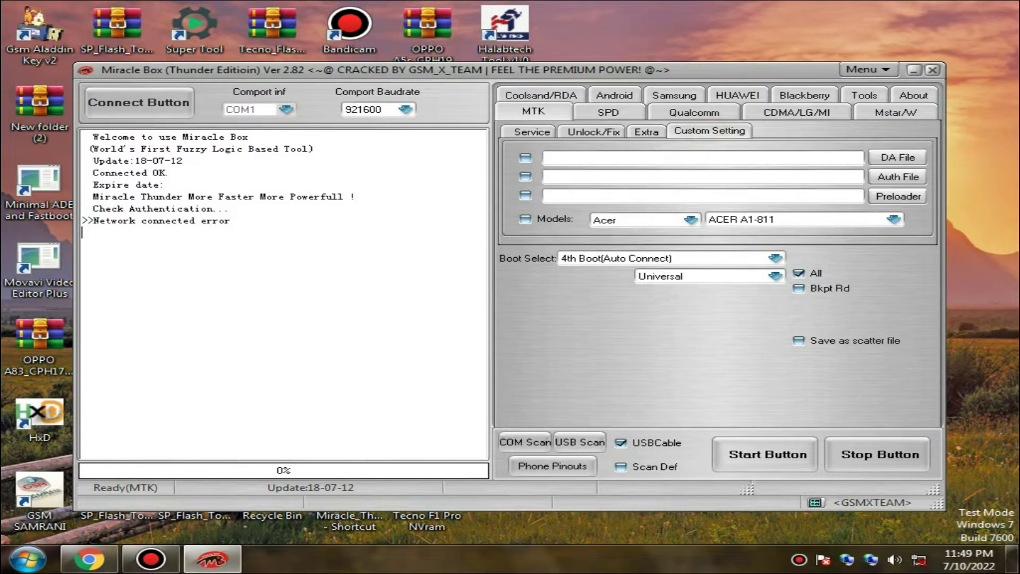
{"action": "left_click", "coordinate": [525, 157]}
{"action": "left_click", "coordinate": [898, 157]}
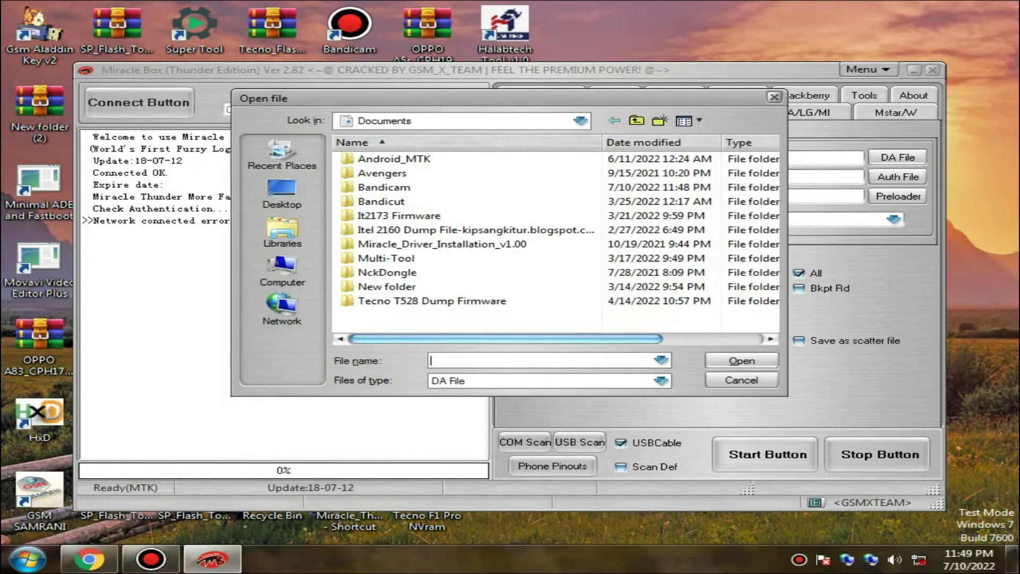
{"action": "left_click", "coordinate": [282, 193]}
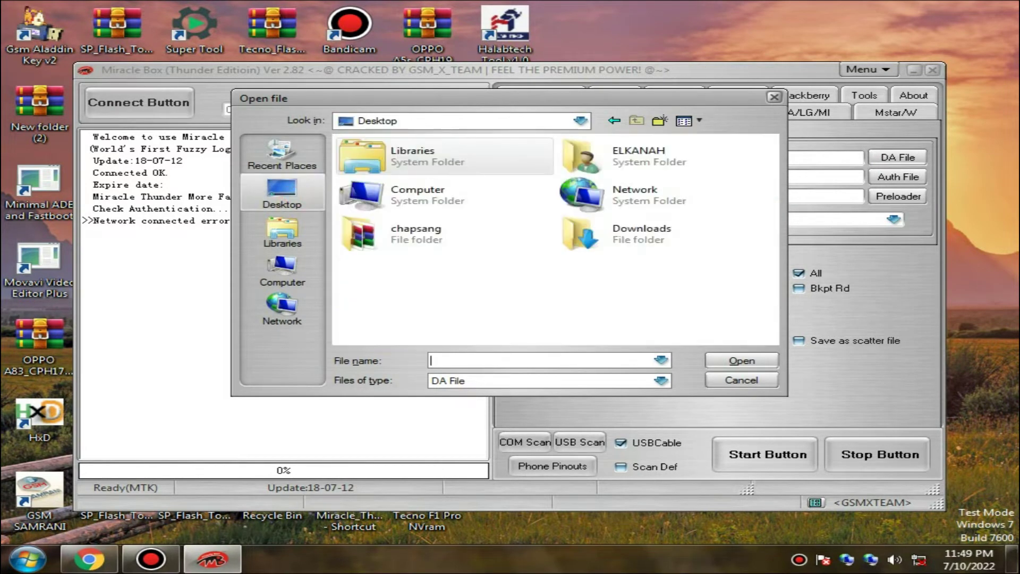
{"action": "double_click", "coordinate": [456, 233]}
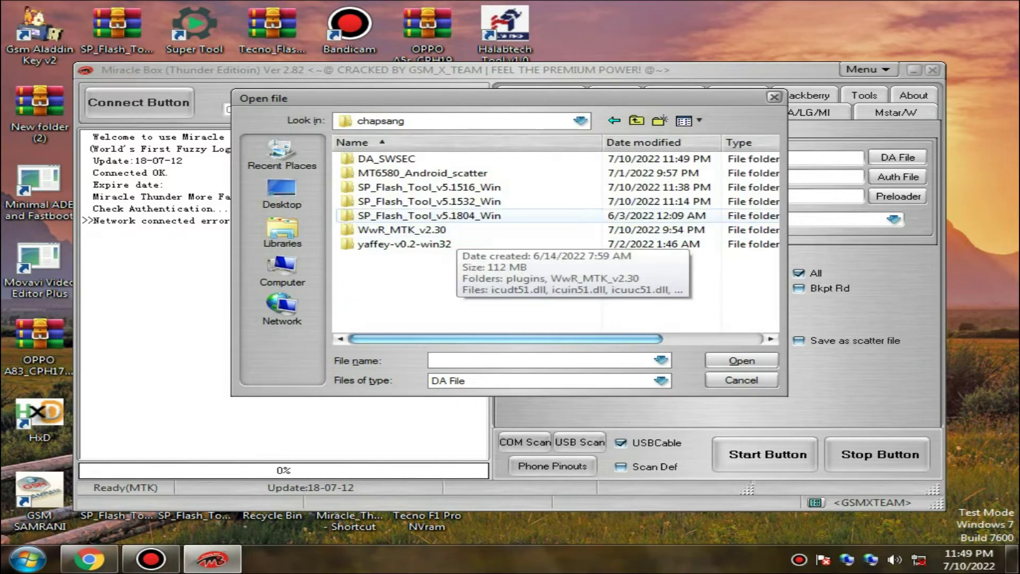
{"action": "double_click", "coordinate": [469, 158]}
{"action": "double_click", "coordinate": [470, 157]}
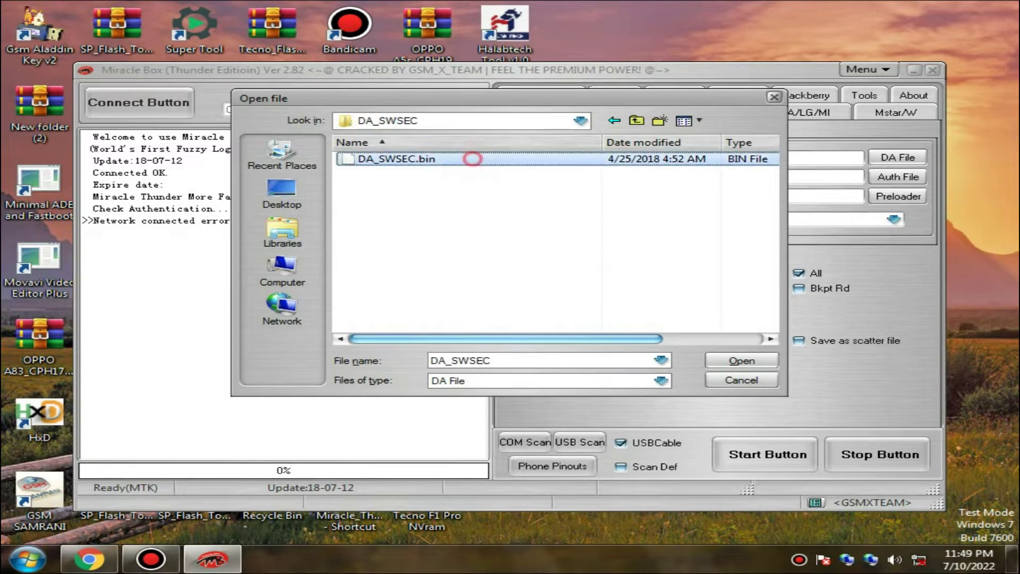
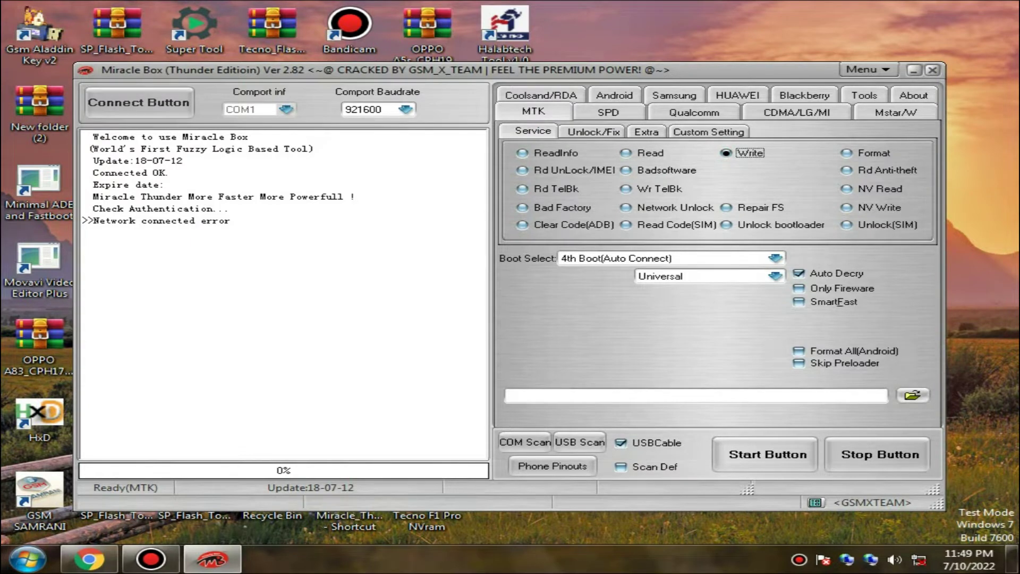
Load MT6580_Android_scatter for the Write operation from the VODAFONE_HAWKEYE firmware folder in D:\New folder.
{"action": "left_click", "coordinate": [913, 395]}
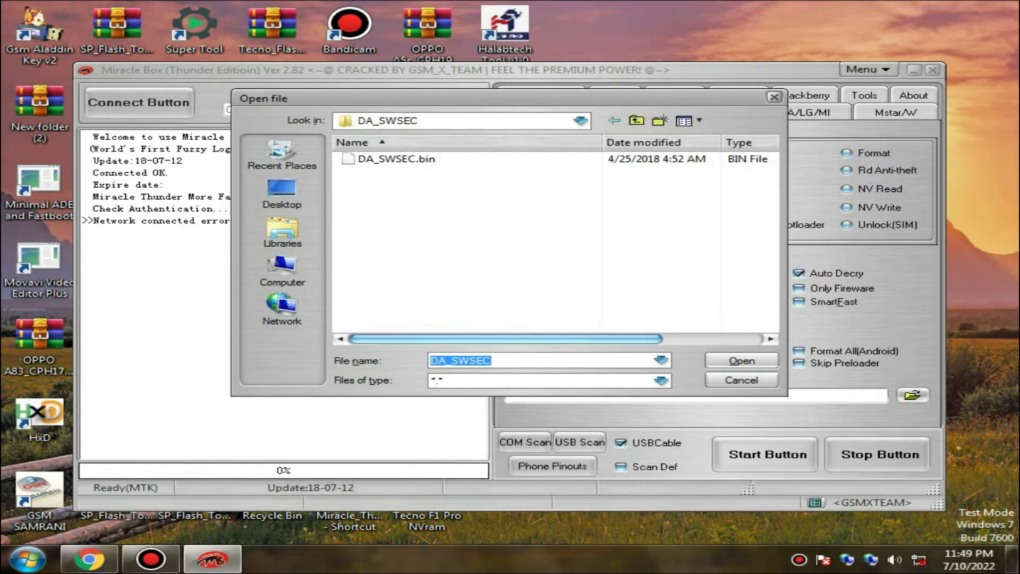
{"action": "left_click", "coordinate": [282, 268]}
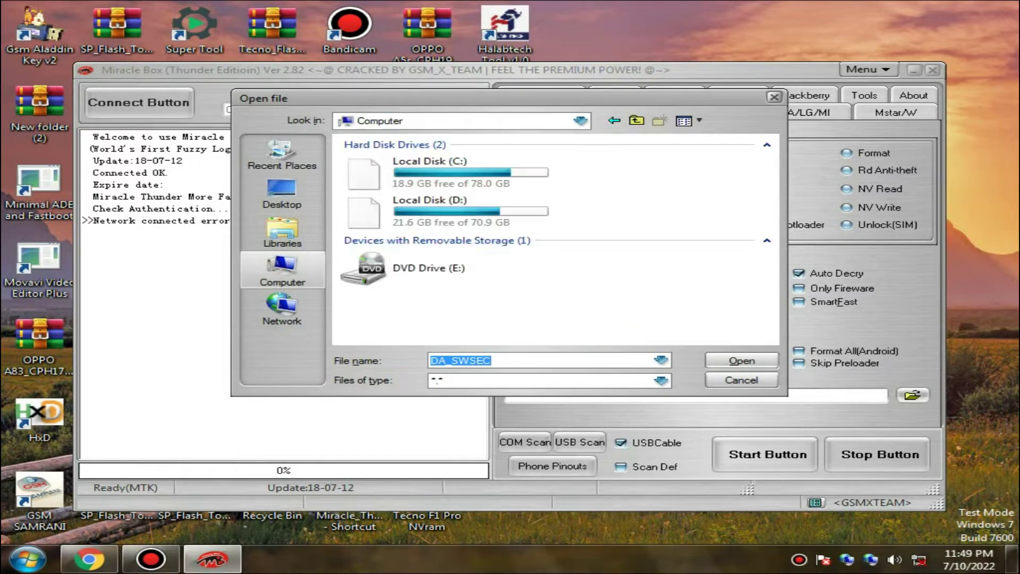
{"action": "double_click", "coordinate": [473, 215]}
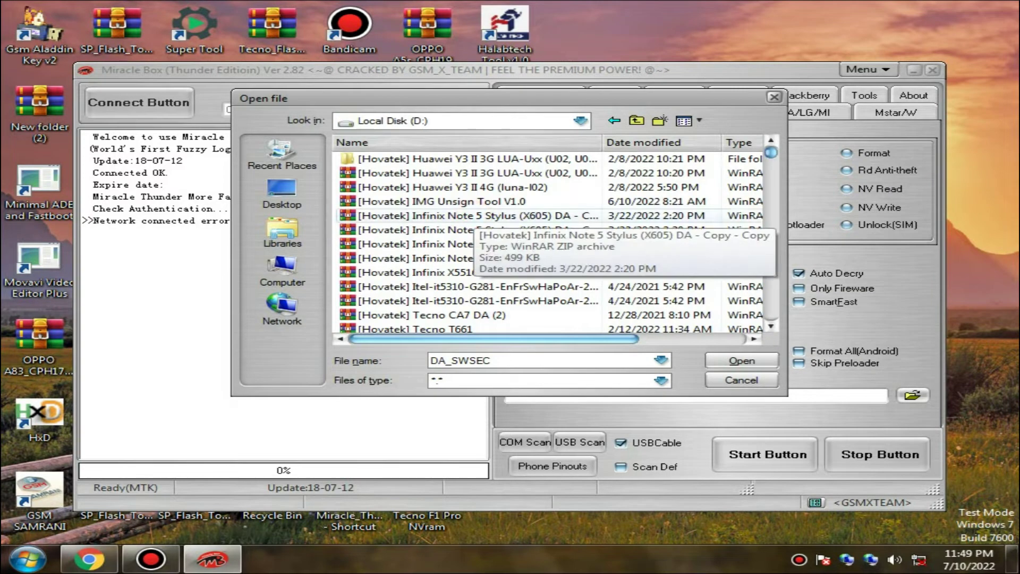
{"action": "scroll", "coordinate": [552, 242], "scroll_direction": "down", "scroll_amount": 10}
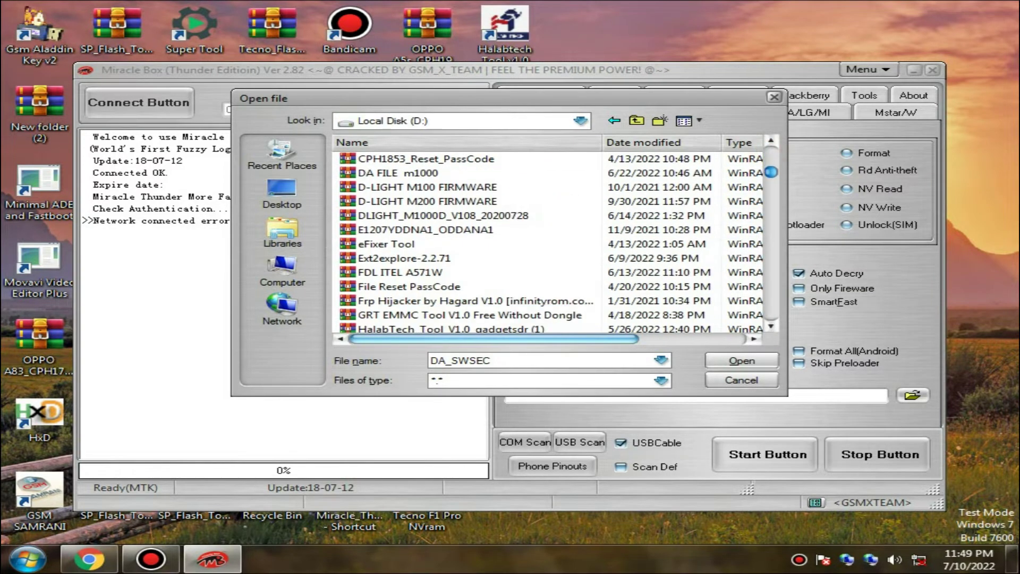
{"action": "scroll", "coordinate": [468, 242], "scroll_direction": "down", "scroll_amount": 20}
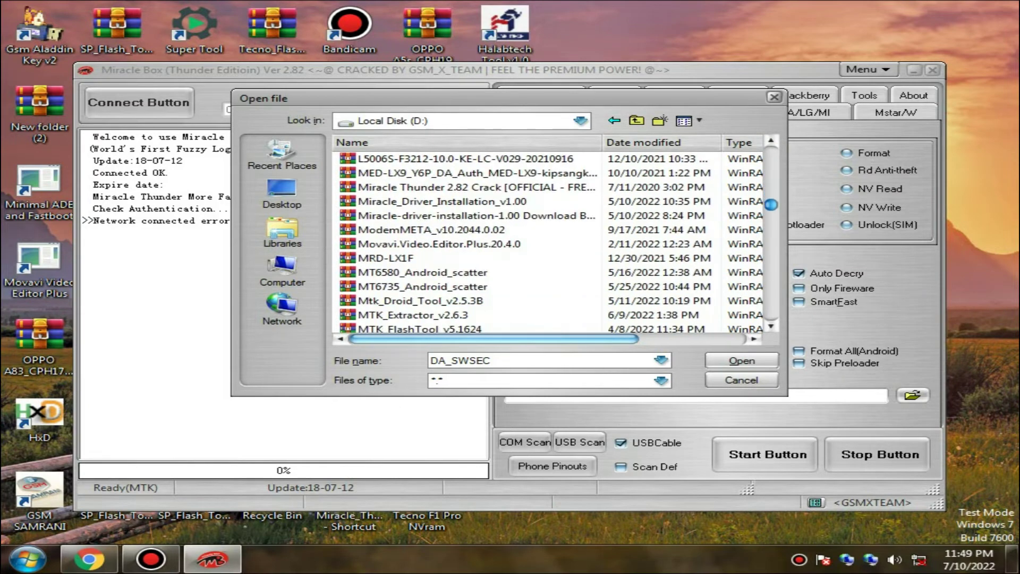
{"action": "scroll", "coordinate": [553, 242], "scroll_direction": "down", "scroll_amount": 20}
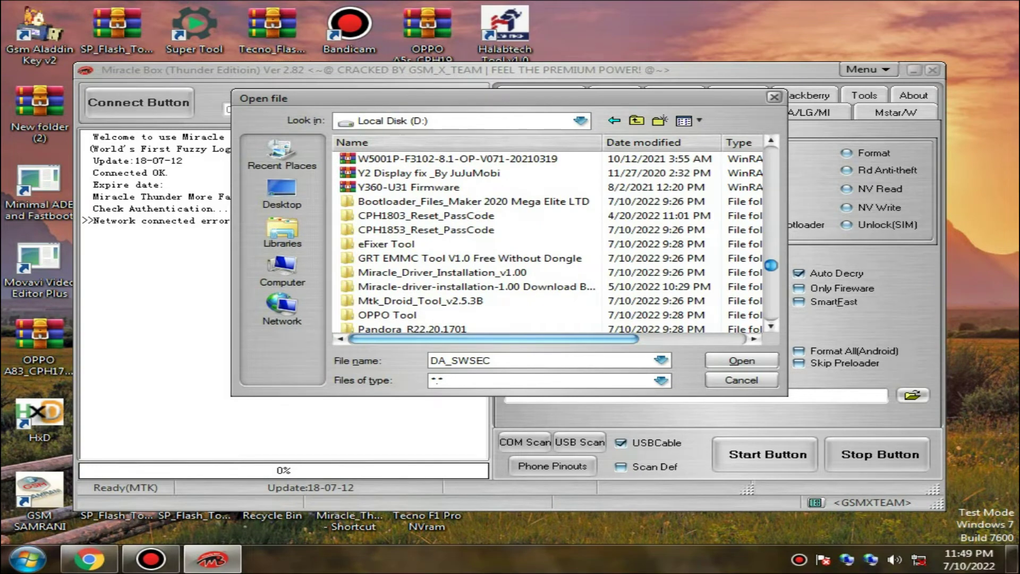
{"action": "scroll", "coordinate": [553, 242], "scroll_direction": "down", "scroll_amount": 3}
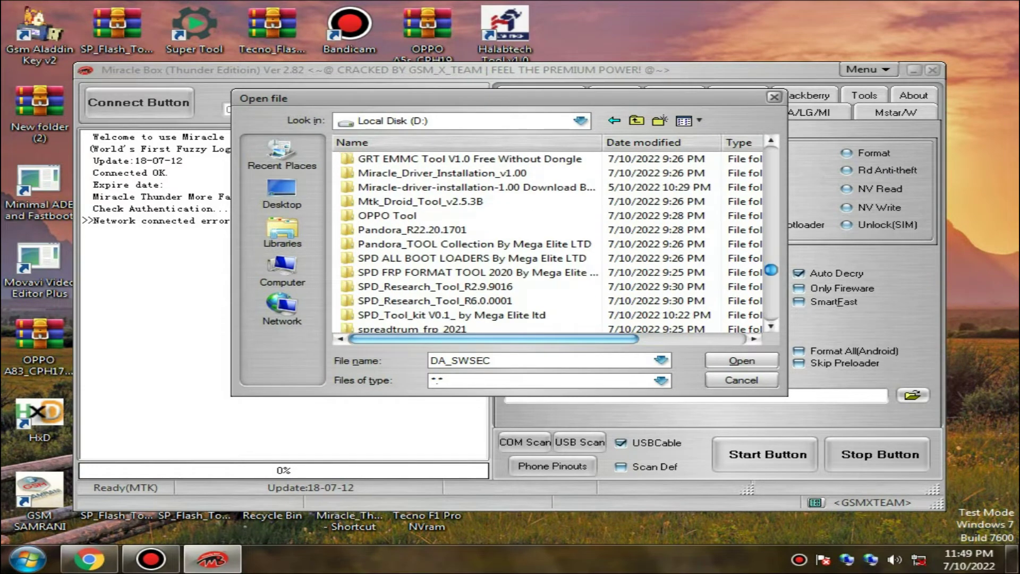
{"action": "scroll", "coordinate": [552, 242], "scroll_direction": "down", "scroll_amount": 1}
{"action": "scroll", "coordinate": [553, 241], "scroll_direction": "down", "scroll_amount": 1}
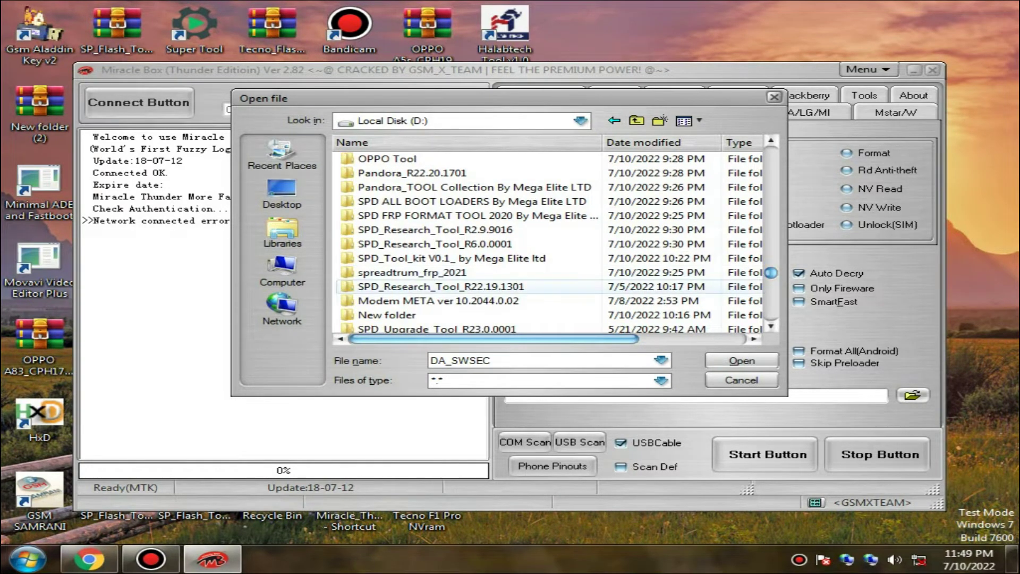
{"action": "left_click", "coordinate": [505, 315]}
{"action": "double_click", "coordinate": [505, 315]}
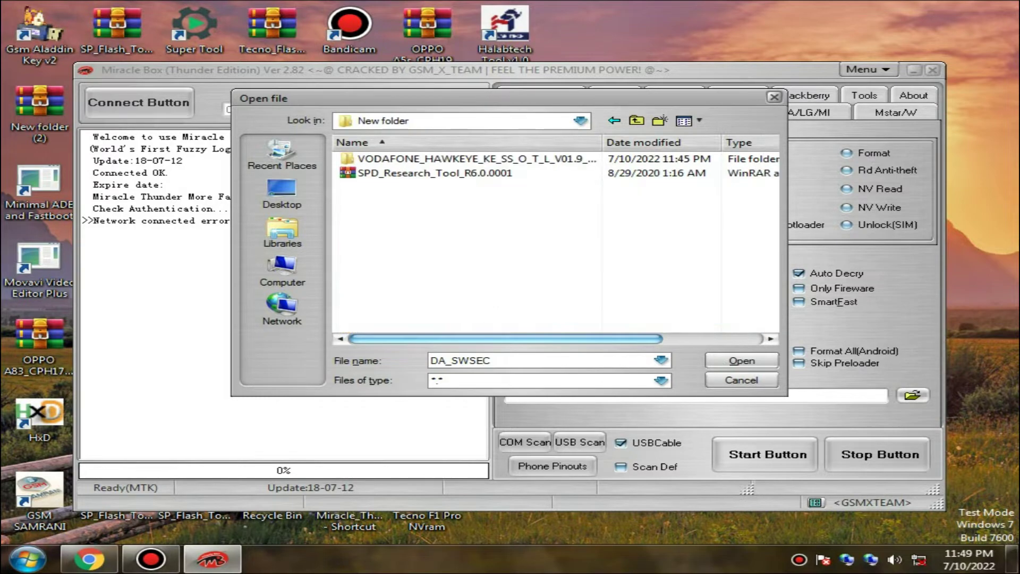
{"action": "double_click", "coordinate": [563, 159]}
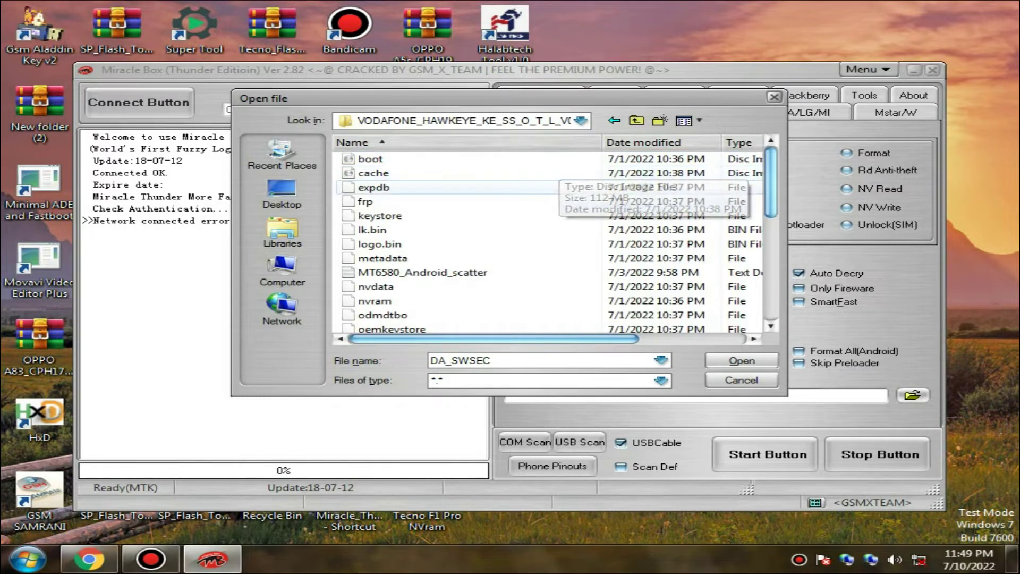
{"action": "double_click", "coordinate": [518, 272]}
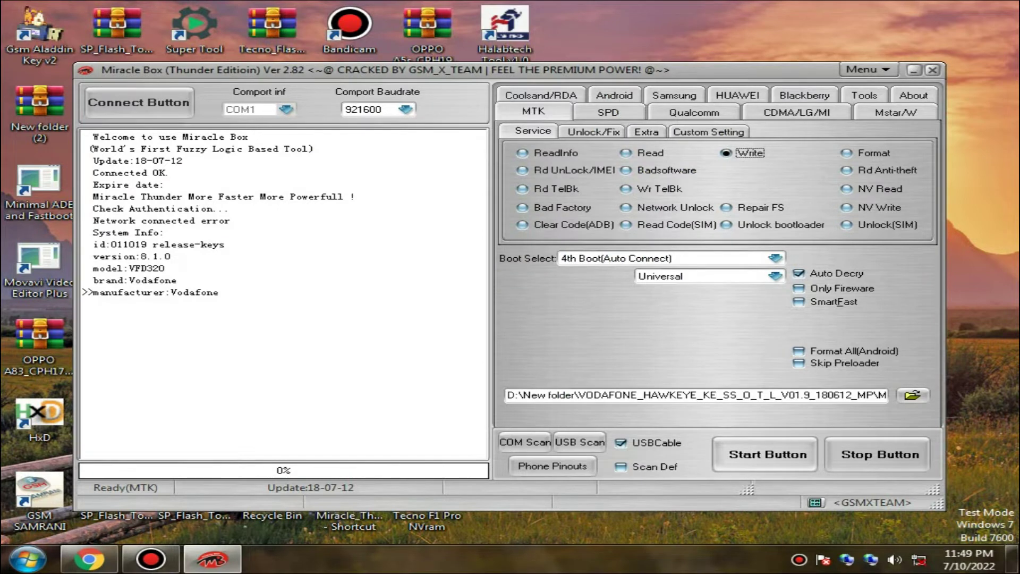
Start the write operation, review the partition list and confirm writing with all partitions from preloader to userdata selected.
{"action": "left_click", "coordinate": [757, 451]}
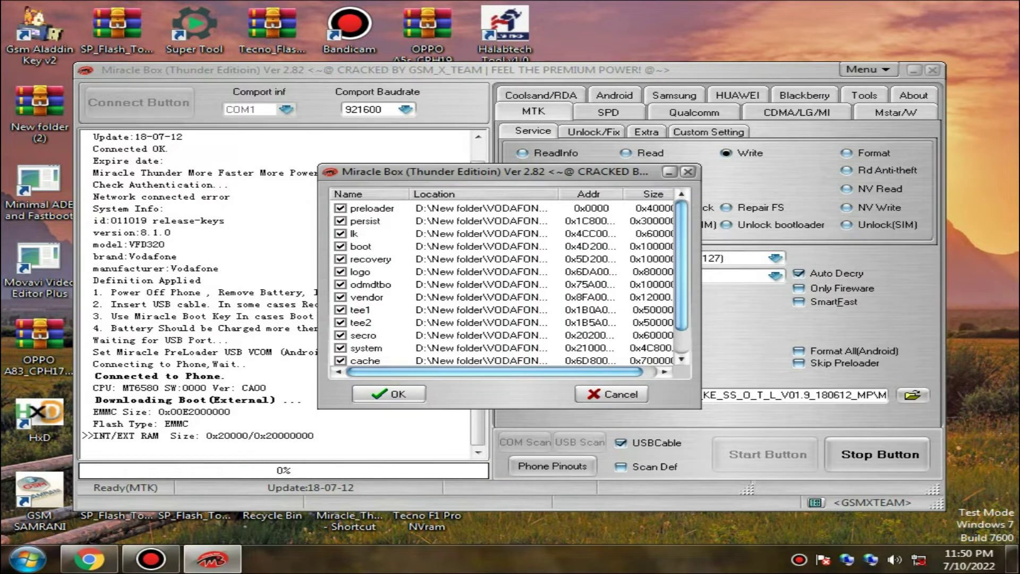
{"action": "scroll", "coordinate": [505, 282], "scroll_direction": "down", "scroll_amount": 1}
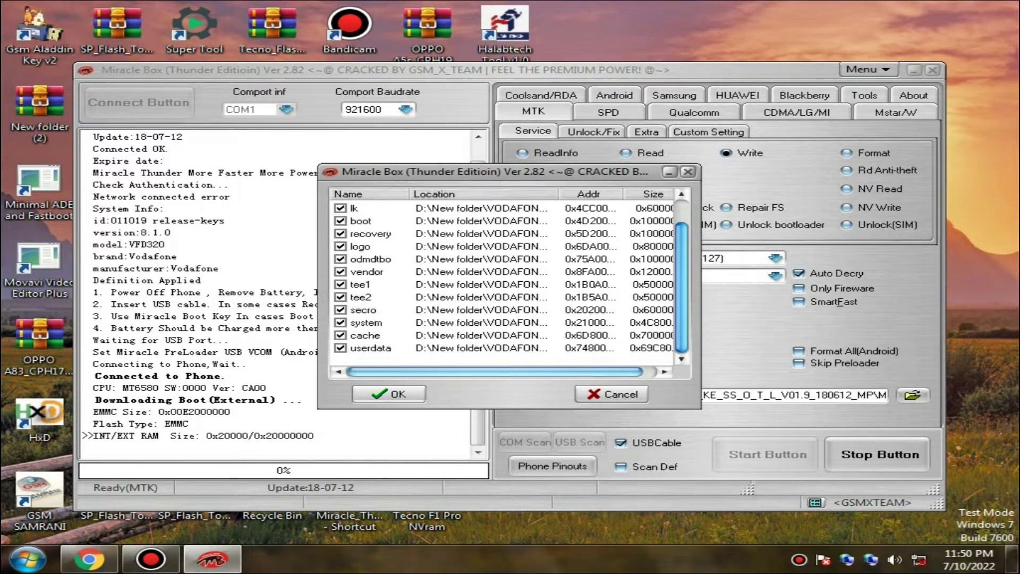
{"action": "scroll", "coordinate": [505, 281], "scroll_direction": "up", "scroll_amount": 1}
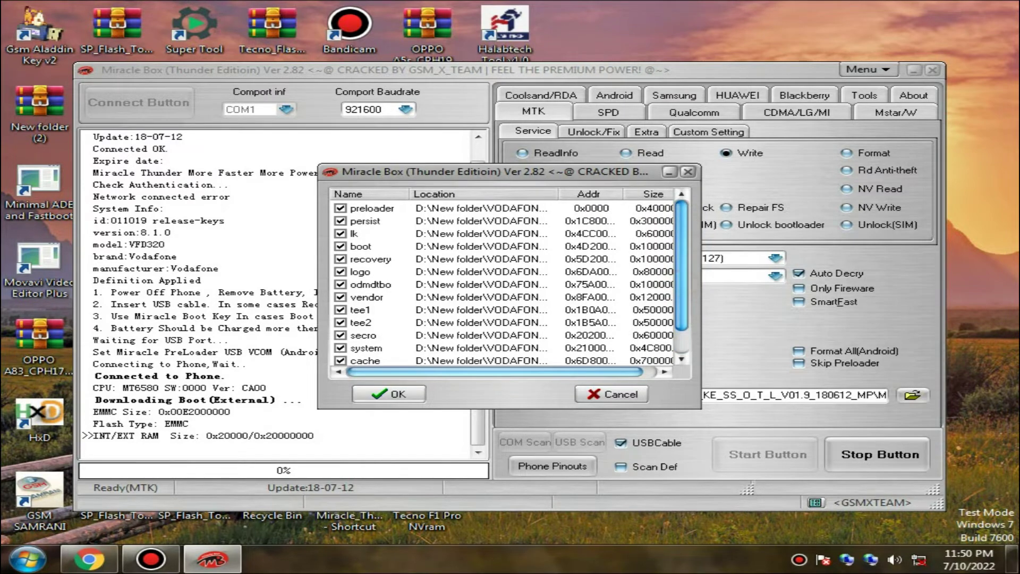
{"action": "scroll", "coordinate": [505, 281], "scroll_direction": "down", "scroll_amount": 1}
{"action": "scroll", "coordinate": [505, 282], "scroll_direction": "up", "scroll_amount": 1}
{"action": "key", "text": "Return"}
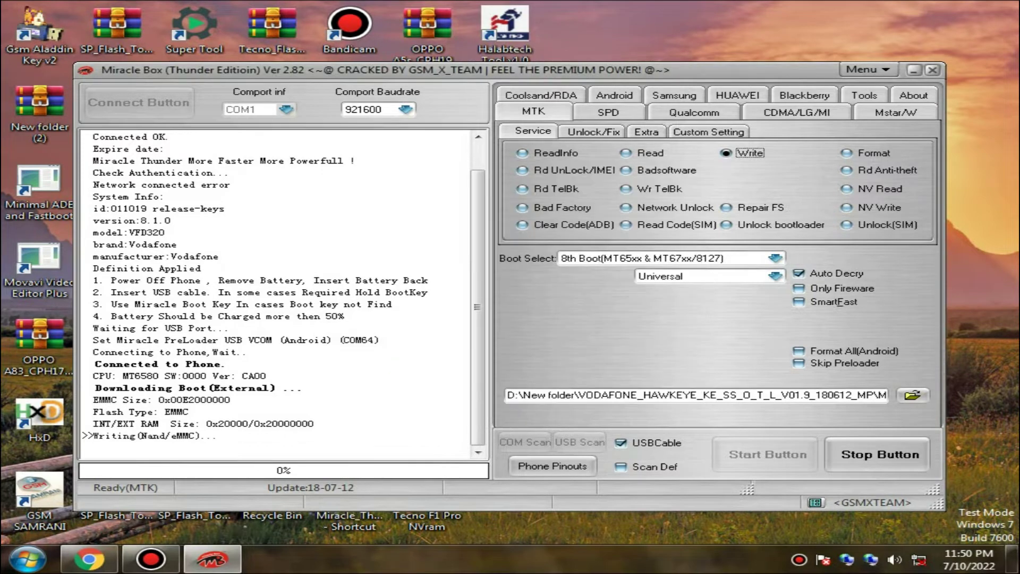